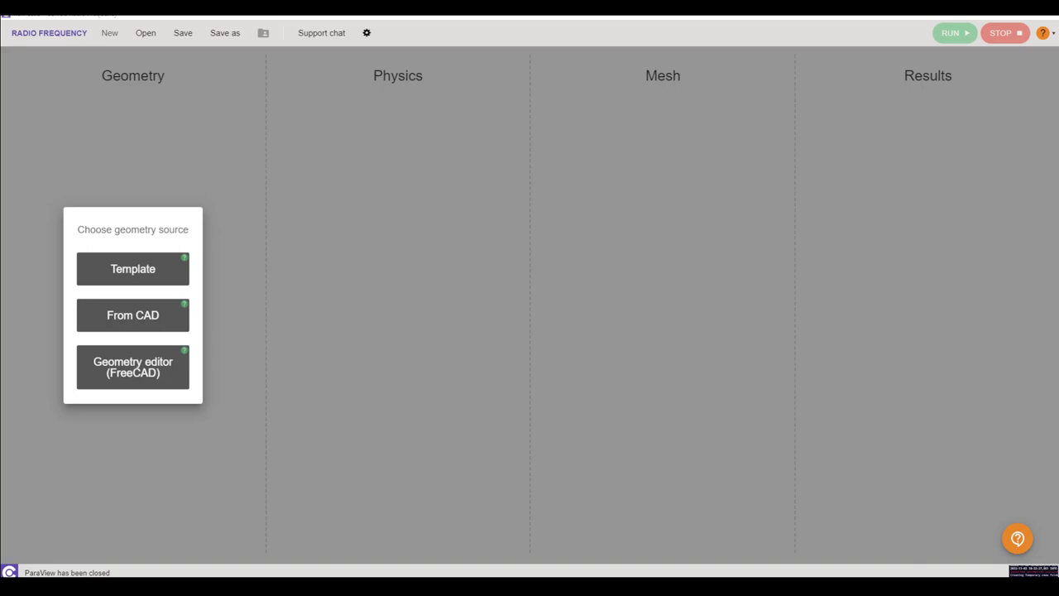
Import the 5_Drone_Controller_basic.step CAD file as the geometry
{"action": "left_click", "coordinate": [133, 315]}
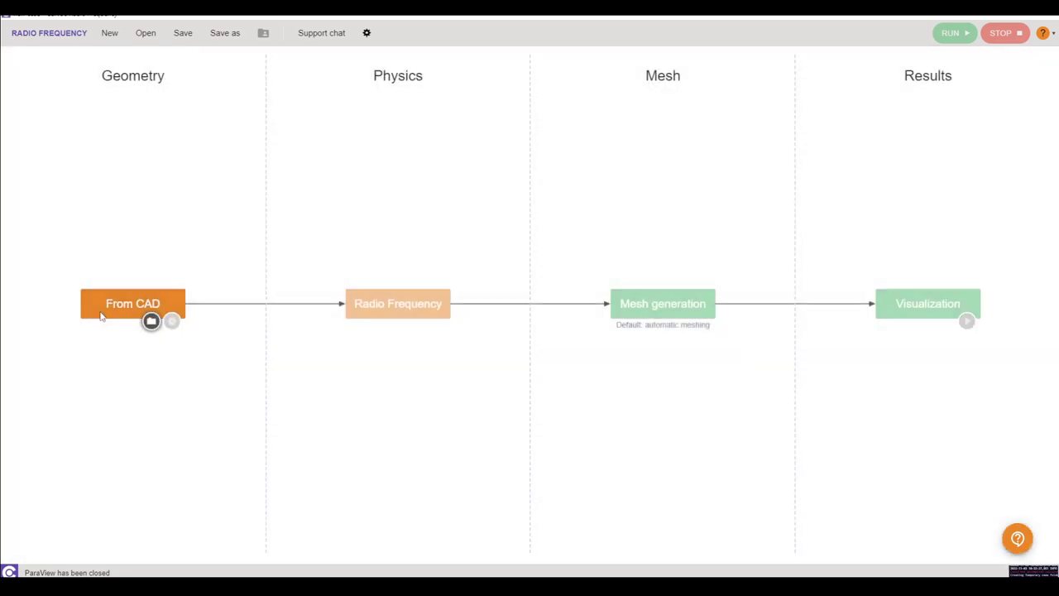
{"action": "left_click", "coordinate": [150, 322]}
{"action": "left_click", "coordinate": [231, 207]}
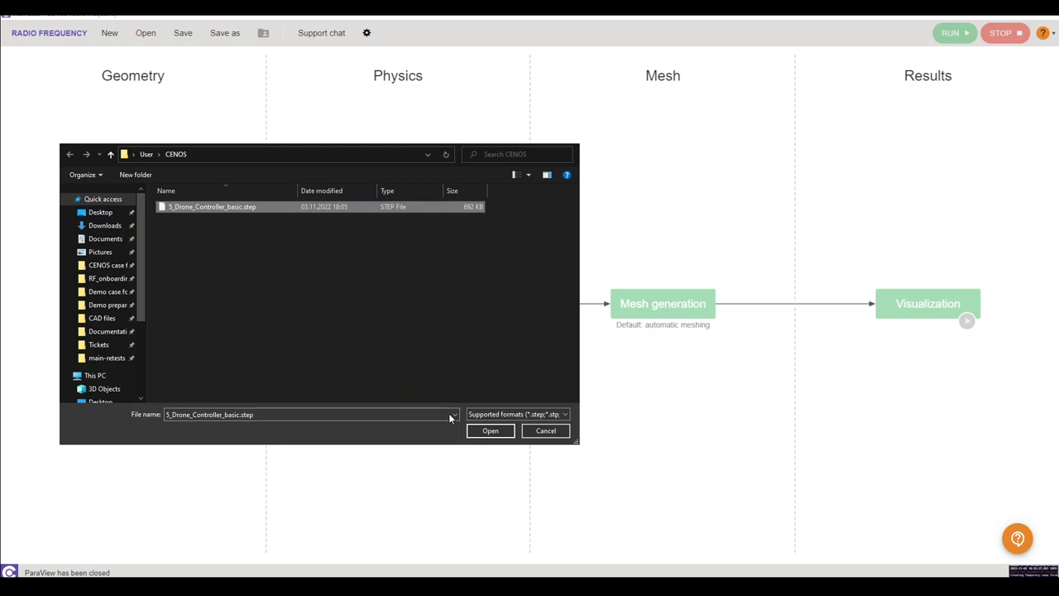
{"action": "left_click", "coordinate": [491, 431]}
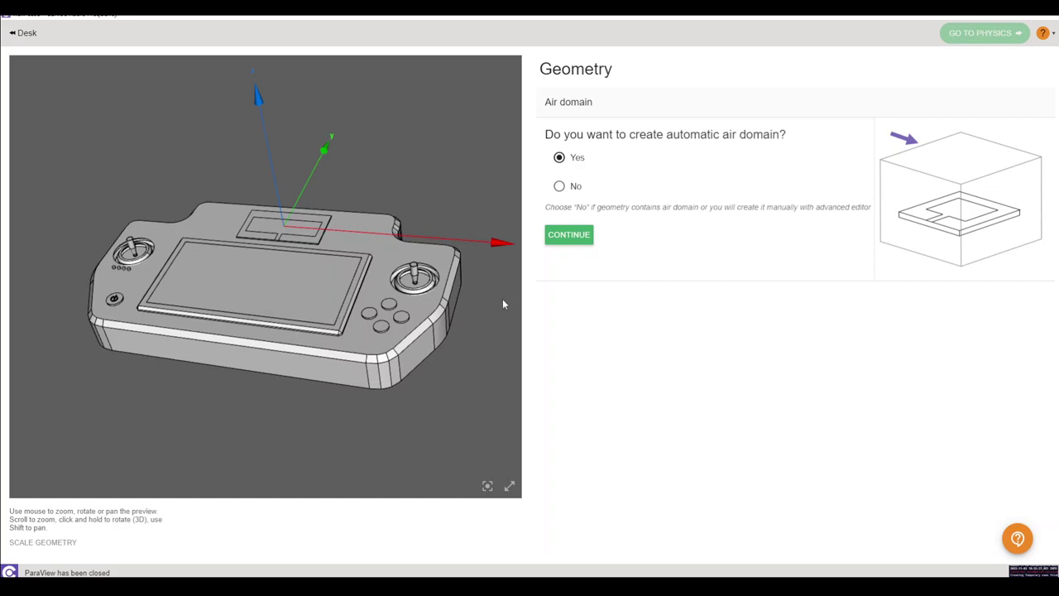
Accept the automatic air domain around the controller model
{"action": "left_click", "coordinate": [569, 236]}
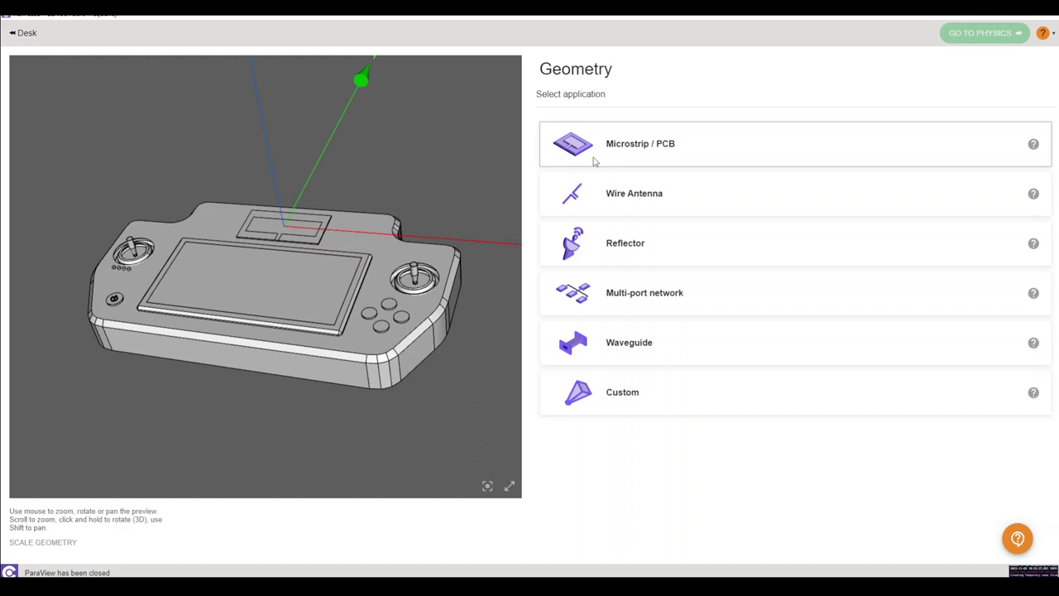
Pick the Microstrip / PCB application and assign the small board Solid_1 as substrate
{"action": "left_click", "coordinate": [593, 158]}
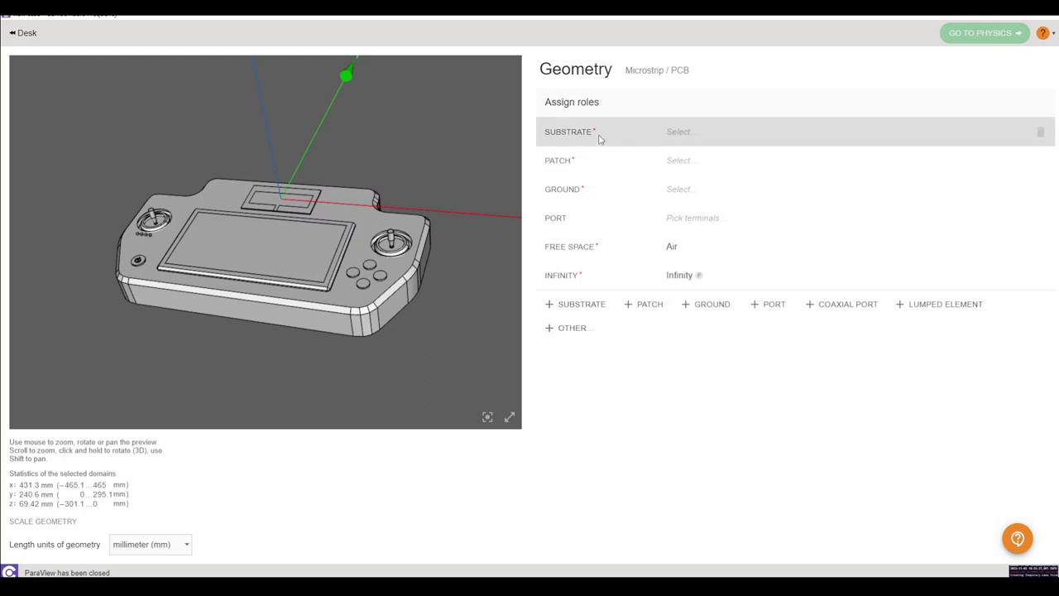
{"action": "left_click", "coordinate": [599, 133]}
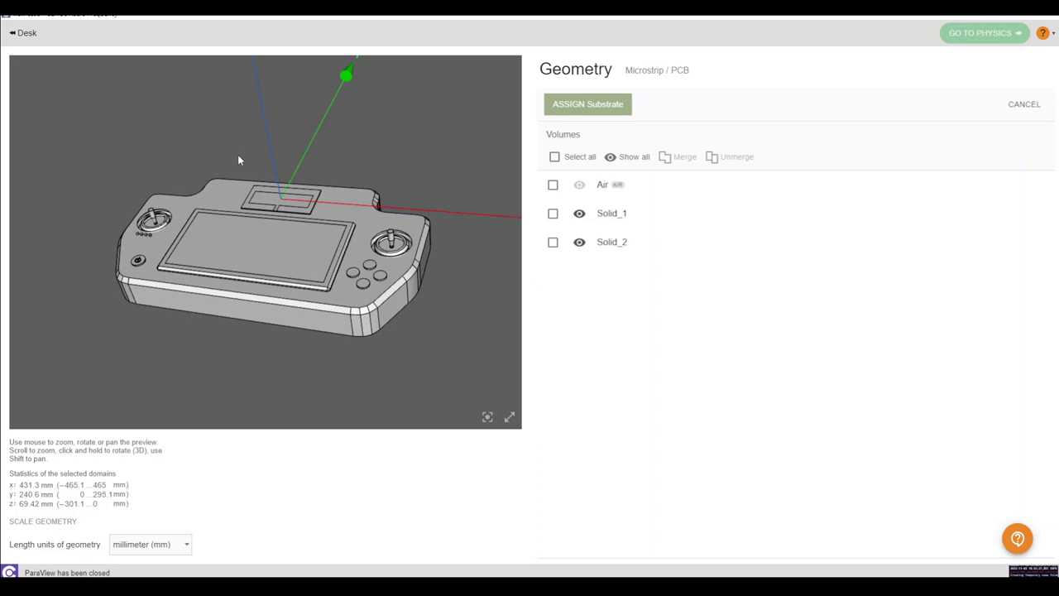
{"action": "scroll", "coordinate": [303, 161], "scroll_direction": "up", "scroll_amount": 3}
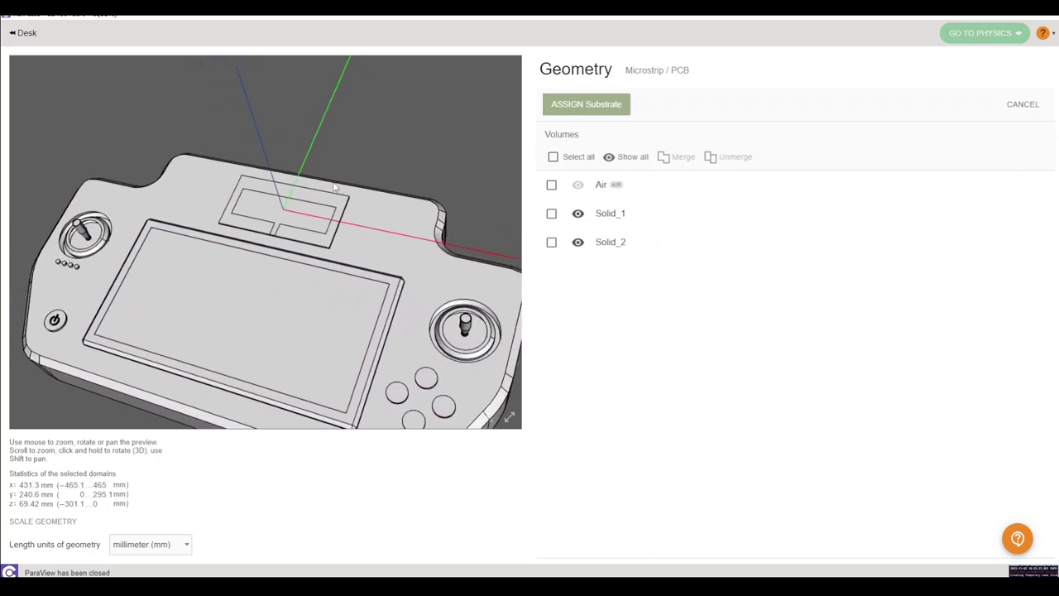
{"action": "left_click", "coordinate": [294, 191]}
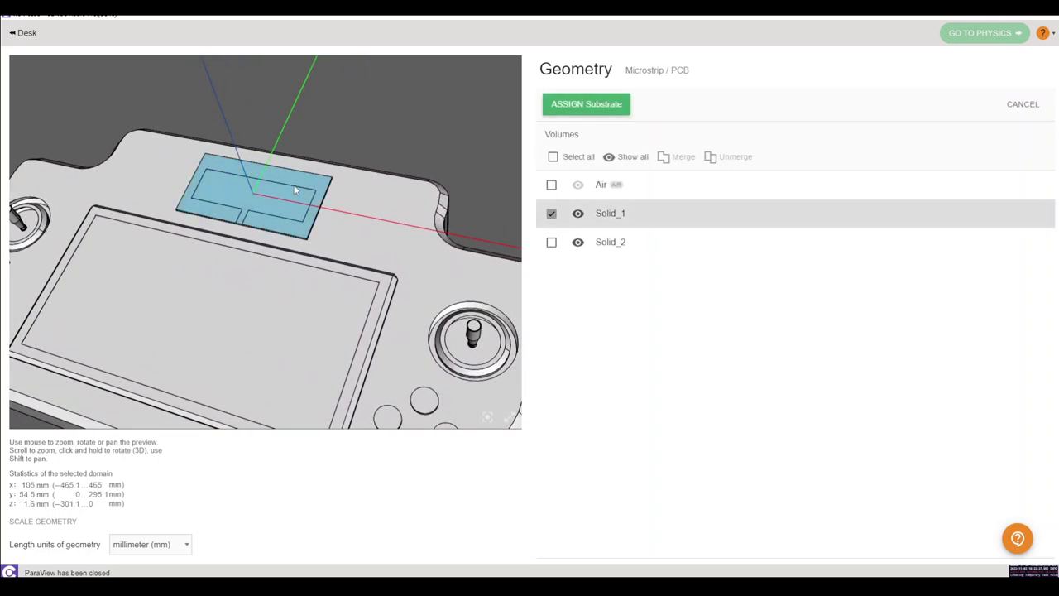
{"action": "left_click", "coordinate": [587, 105]}
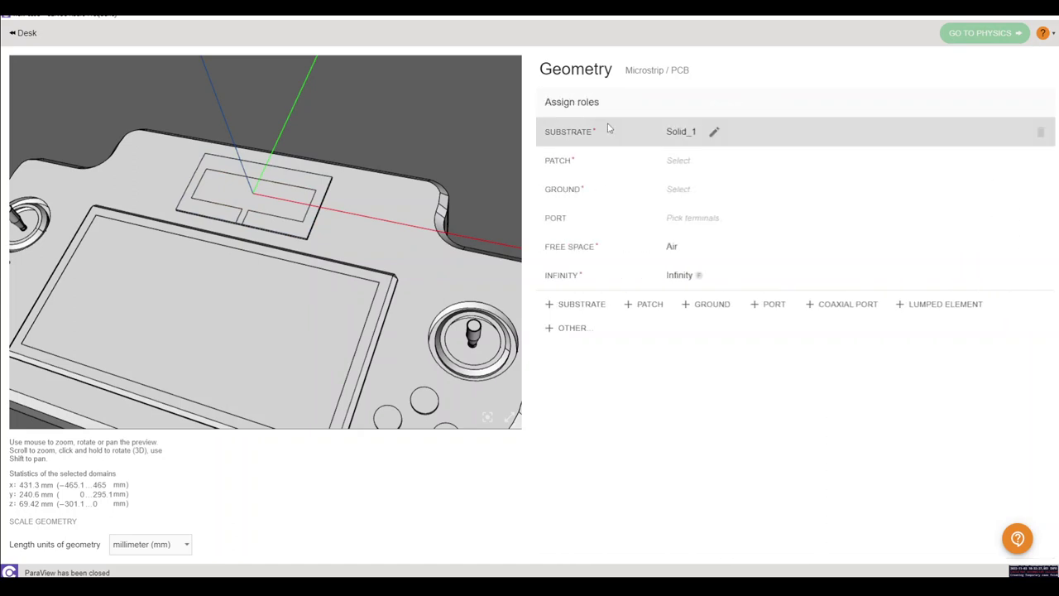
Assign the board's top face Face_8 as the patch
{"action": "scroll", "coordinate": [240, 244], "scroll_direction": "up", "scroll_amount": 5}
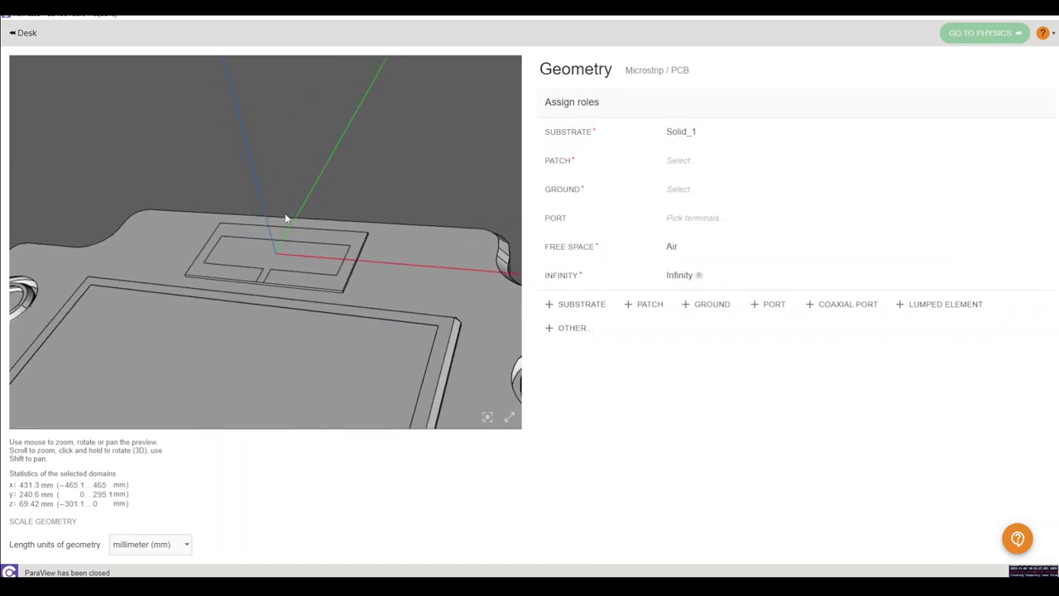
{"action": "left_click", "coordinate": [629, 166]}
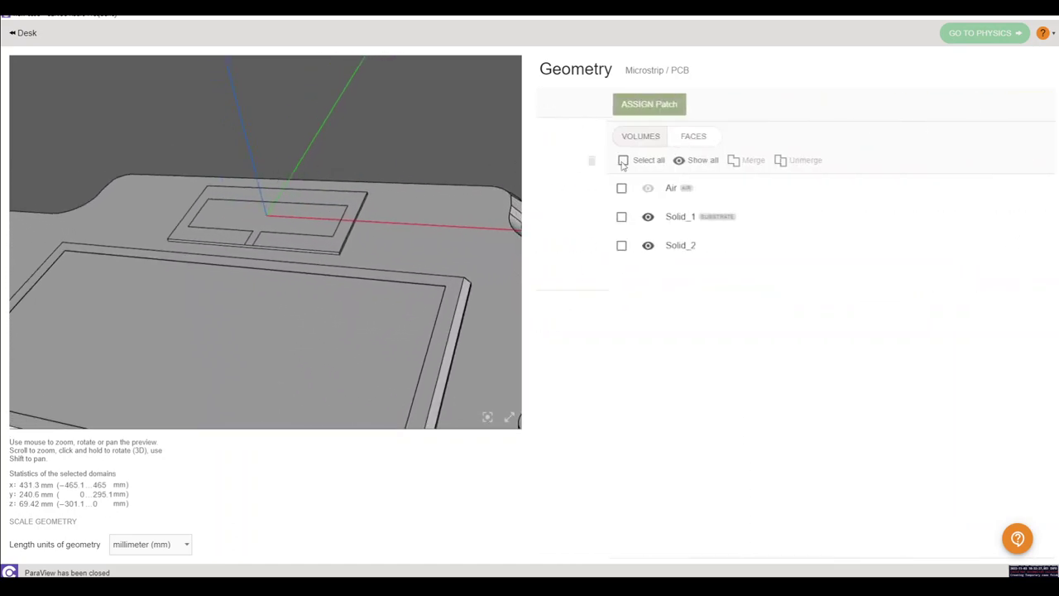
{"action": "left_click", "coordinate": [622, 137]}
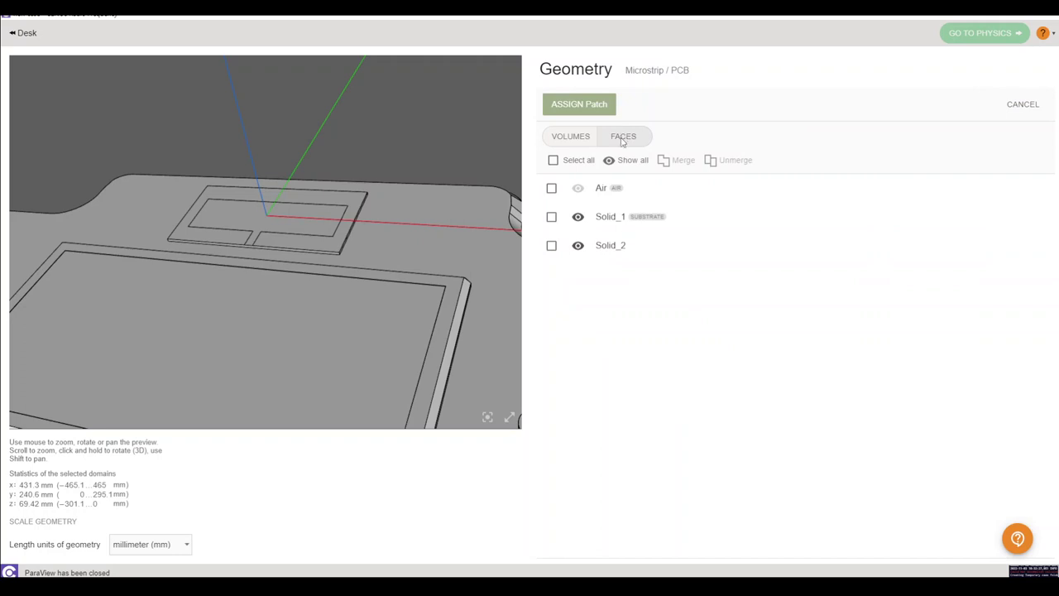
{"action": "left_click", "coordinate": [552, 389]}
{"action": "left_click", "coordinate": [591, 113]}
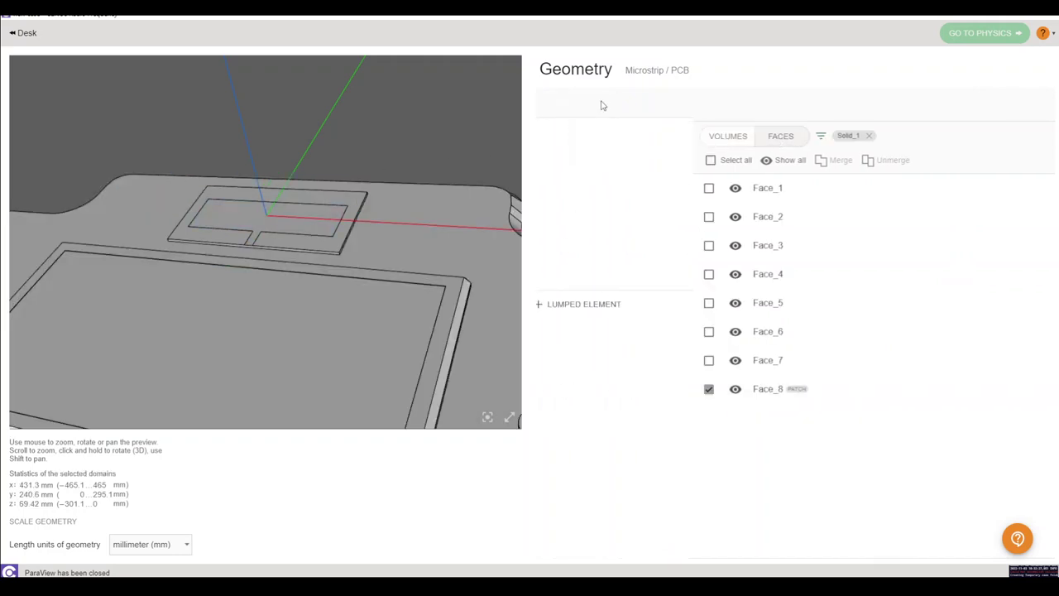
Assign the board's bottom face Face_5 as the ground
{"action": "left_click", "coordinate": [633, 185]}
{"action": "left_click_drag", "start_coordinate": [409, 190], "coordinate": [403, 234]}
{"action": "left_click", "coordinate": [298, 228]}
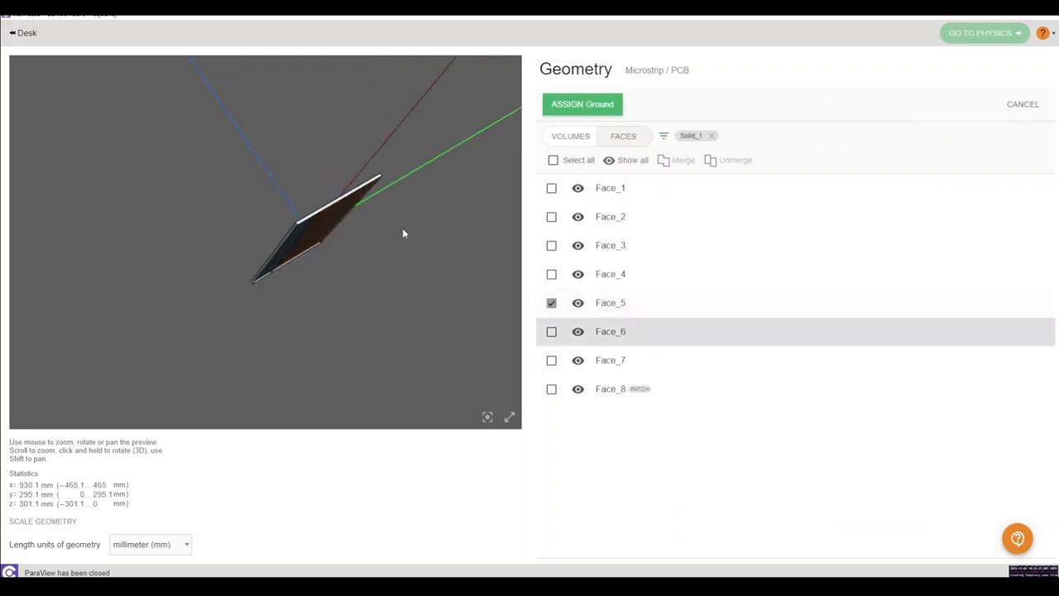
{"action": "left_click", "coordinate": [617, 106]}
{"action": "left_click_drag", "start_coordinate": [243, 220], "coordinate": [283, 190]}
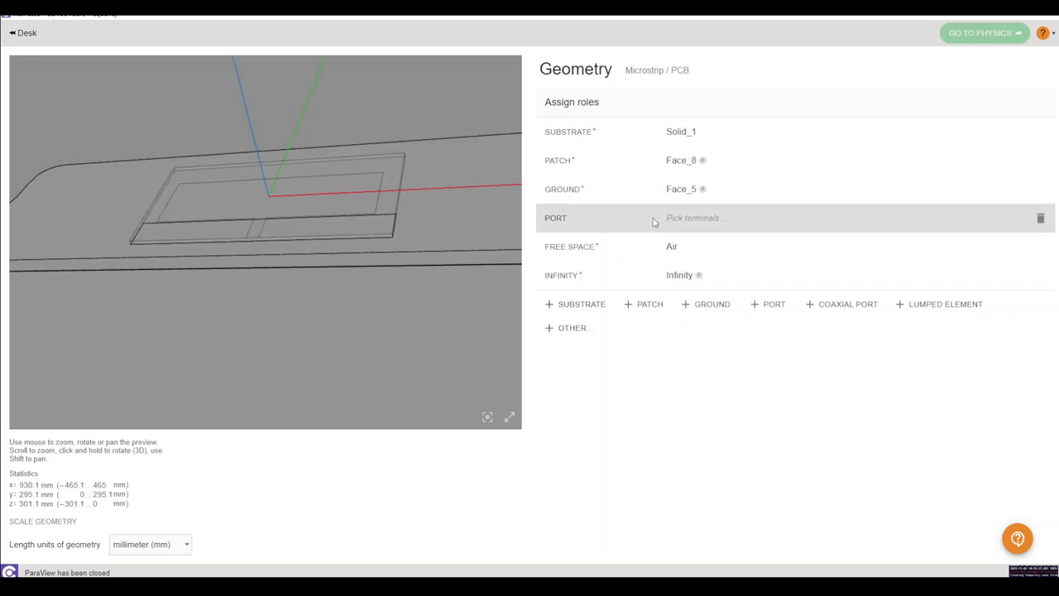
Create Port 1 on the strip edge with terminals at z=0 and z=-1.6
{"action": "left_click", "coordinate": [603, 222]}
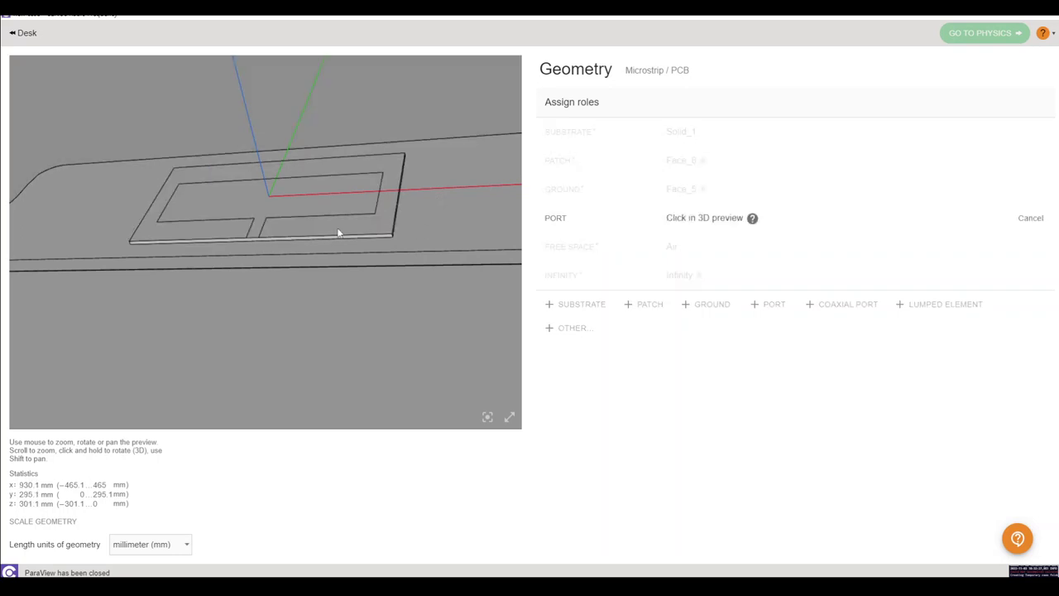
{"action": "left_click", "coordinate": [254, 240]}
{"action": "left_click", "coordinate": [254, 240]}
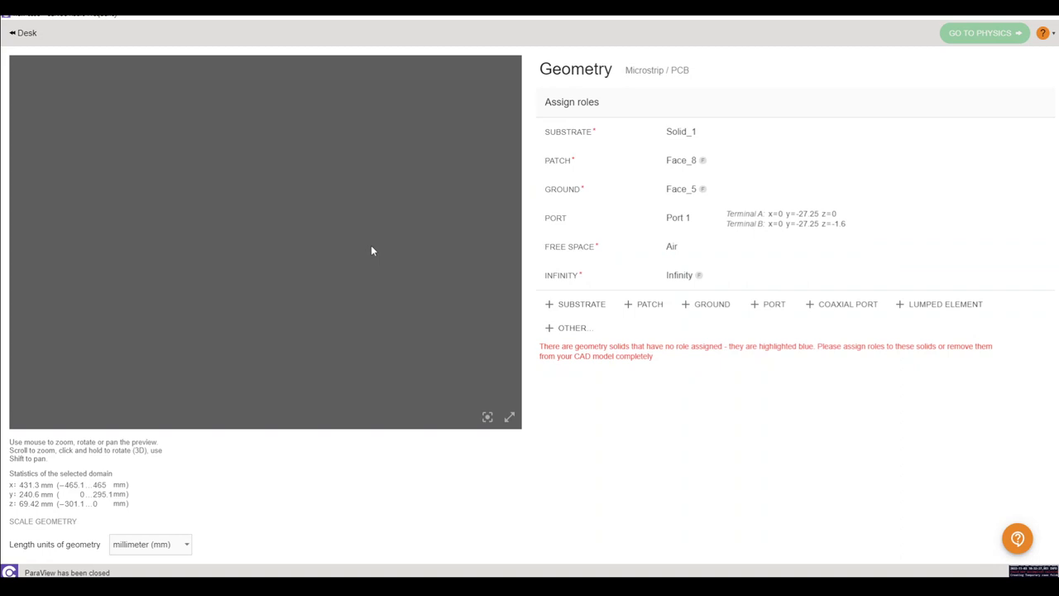
{"action": "scroll", "coordinate": [349, 243], "scroll_direction": "up", "scroll_amount": 5}
Assign the controller body Solid_2 the Conductor role and proceed to physics setup
{"action": "scroll", "coordinate": [348, 211], "scroll_direction": "down", "scroll_amount": 4}
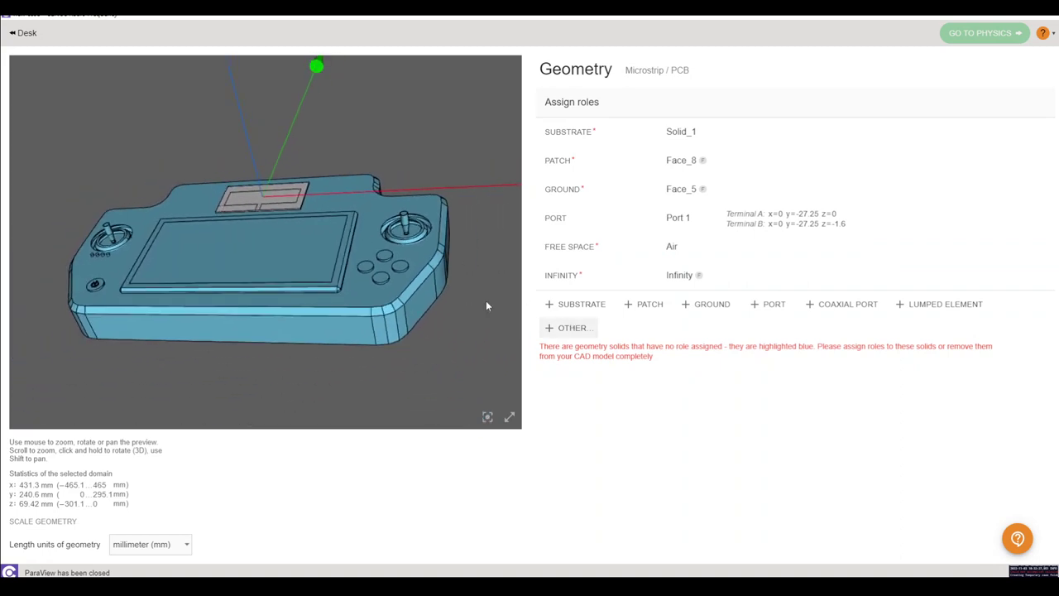
{"action": "left_click_drag", "start_coordinate": [487, 306], "coordinate": [424, 291]}
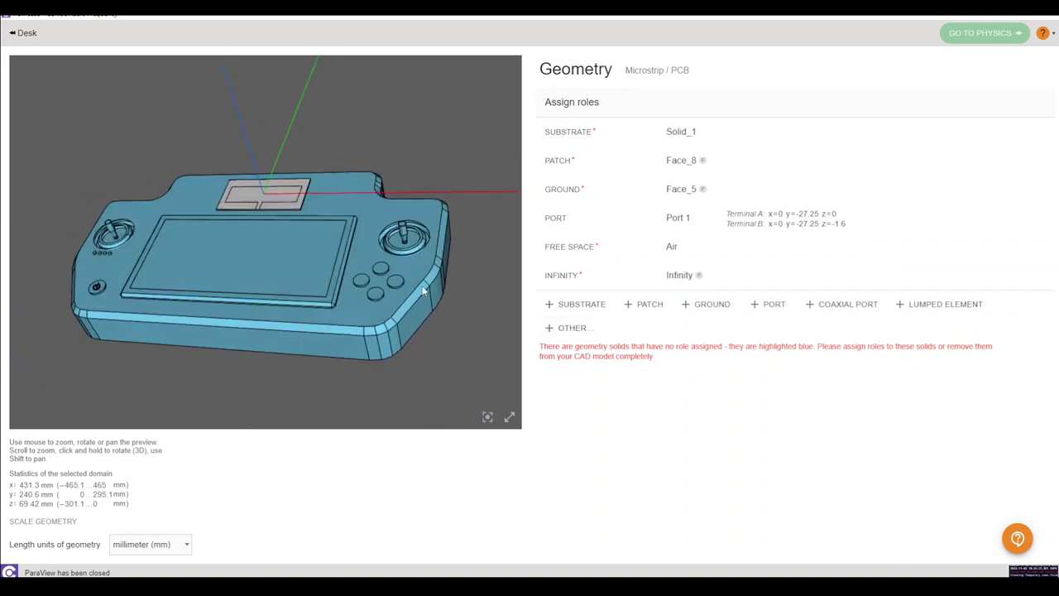
{"action": "left_click", "coordinate": [569, 328]}
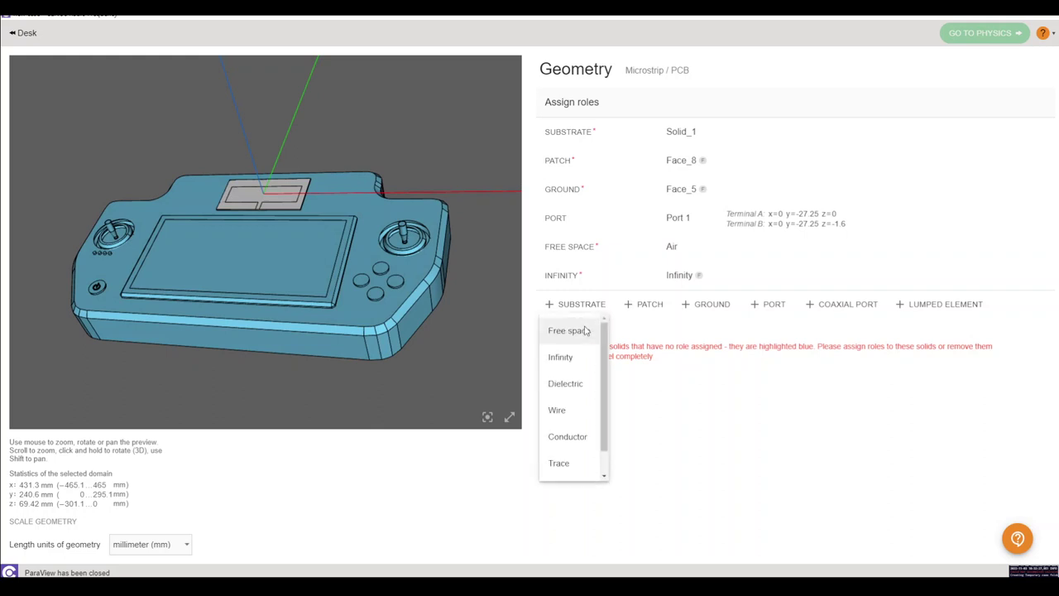
{"action": "left_click", "coordinate": [582, 441]}
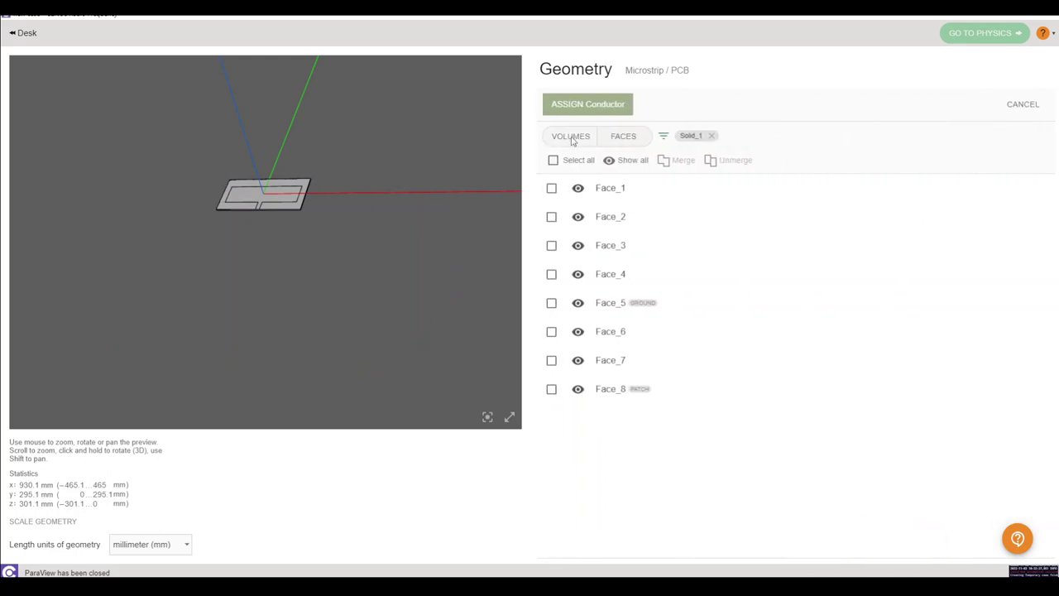
{"action": "left_click", "coordinate": [571, 137]}
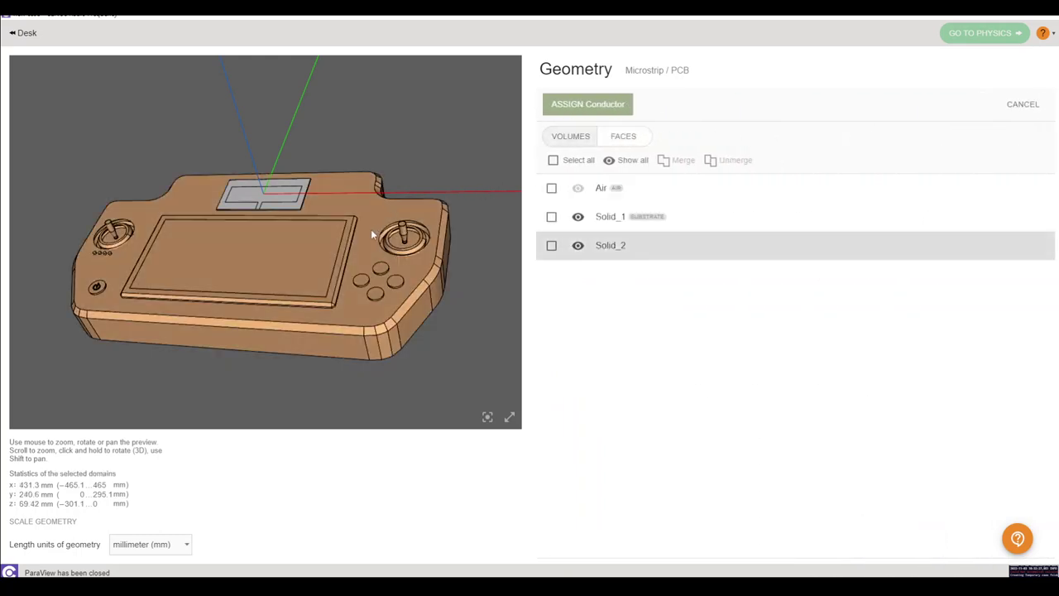
{"action": "left_click", "coordinate": [372, 234]}
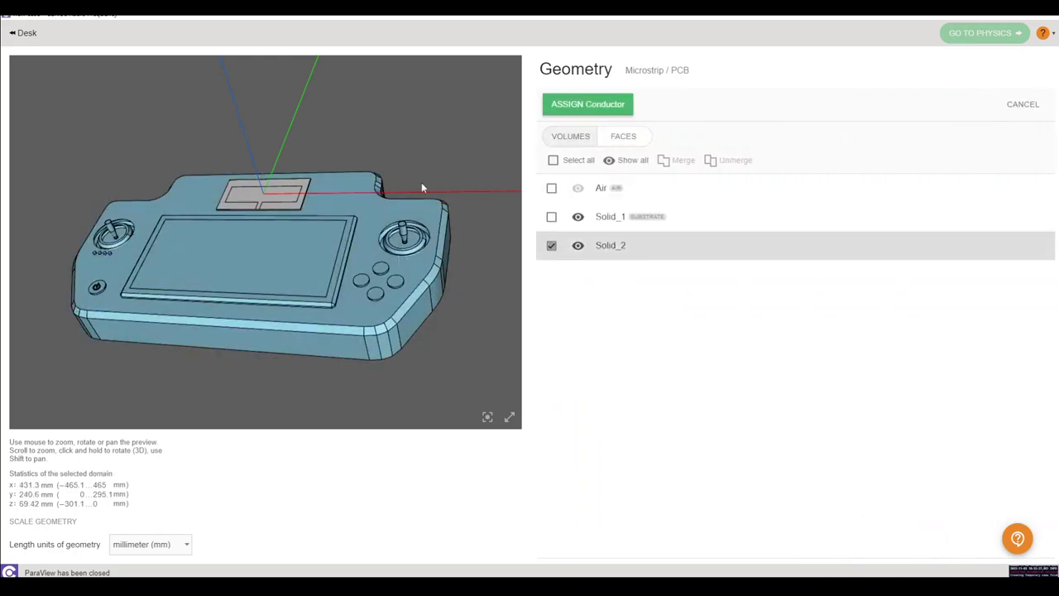
{"action": "left_click", "coordinate": [589, 105]}
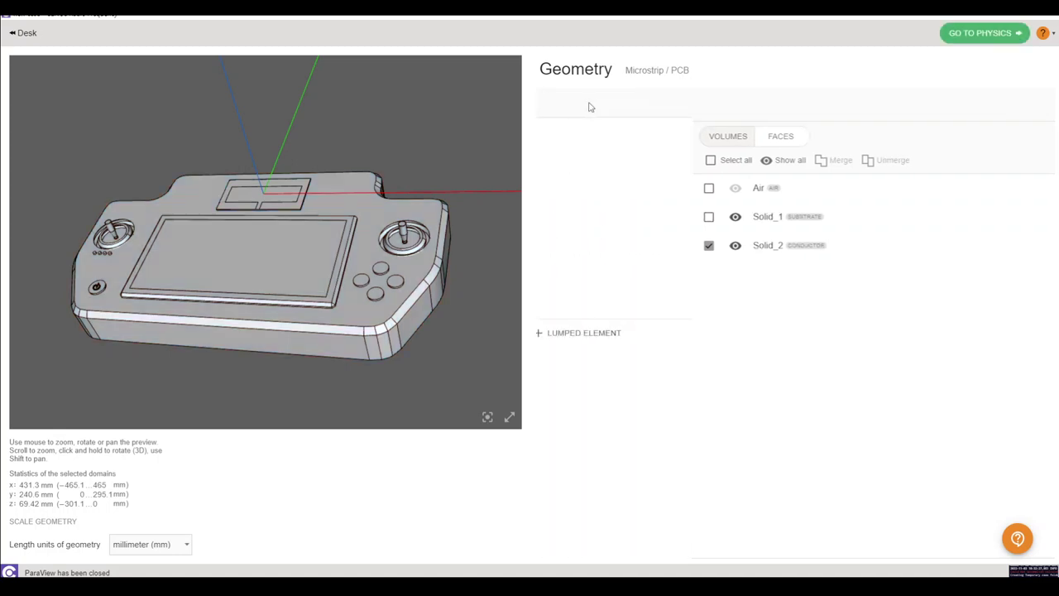
{"action": "left_click", "coordinate": [959, 37]}
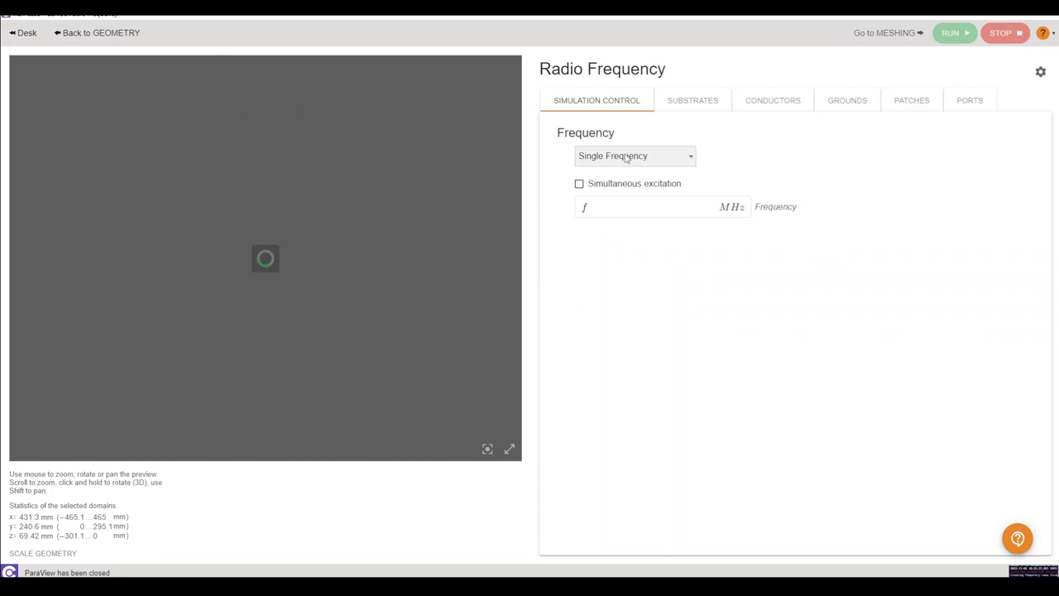
Set a Multiple Frequencies sweep from 2000 MHz to 3000 MHz in 20 MHz steps
{"action": "left_click", "coordinate": [633, 157]}
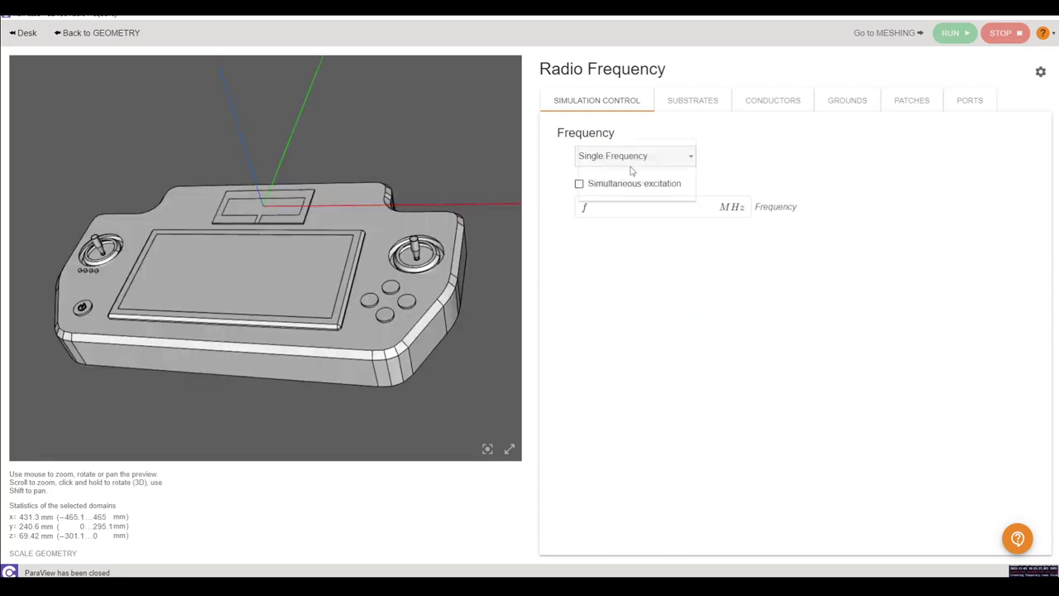
{"action": "left_click", "coordinate": [602, 180]}
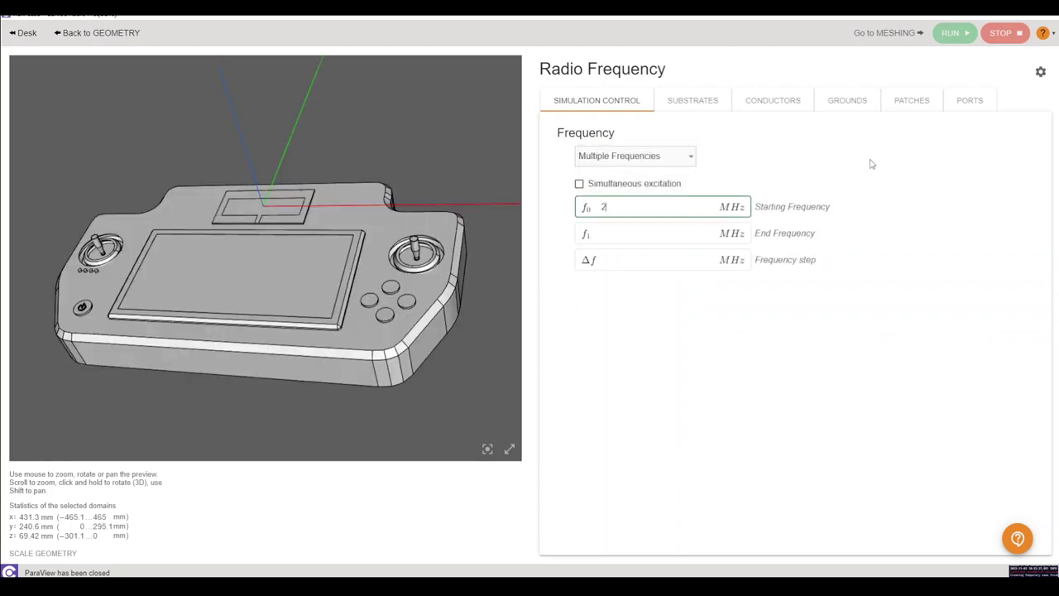
{"action": "type", "text": "2000"}
{"action": "left_click", "coordinate": [656, 233]}
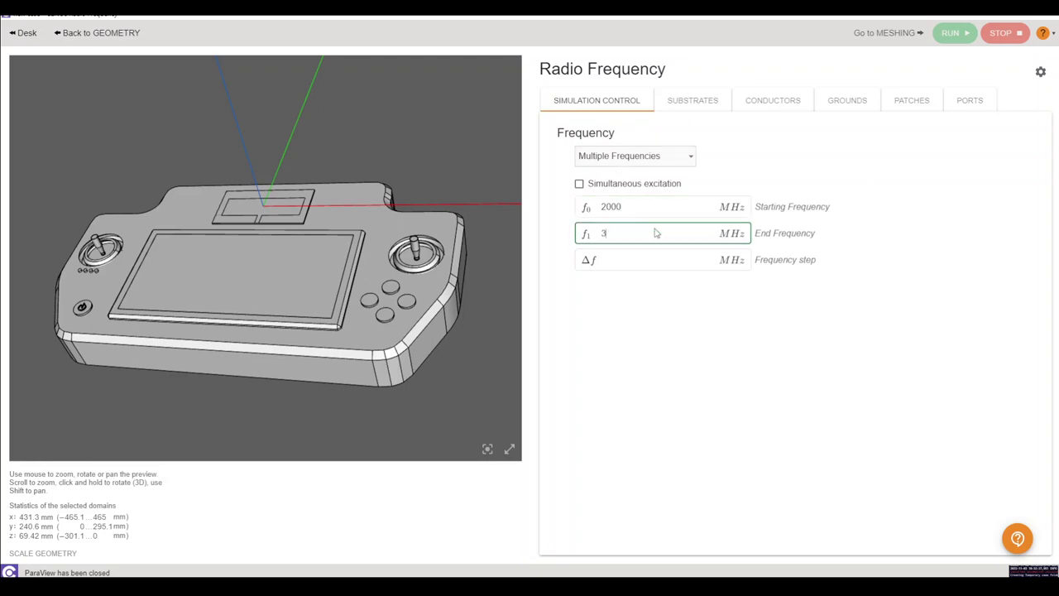
{"action": "type", "text": "3000"}
{"action": "left_click", "coordinate": [624, 263]}
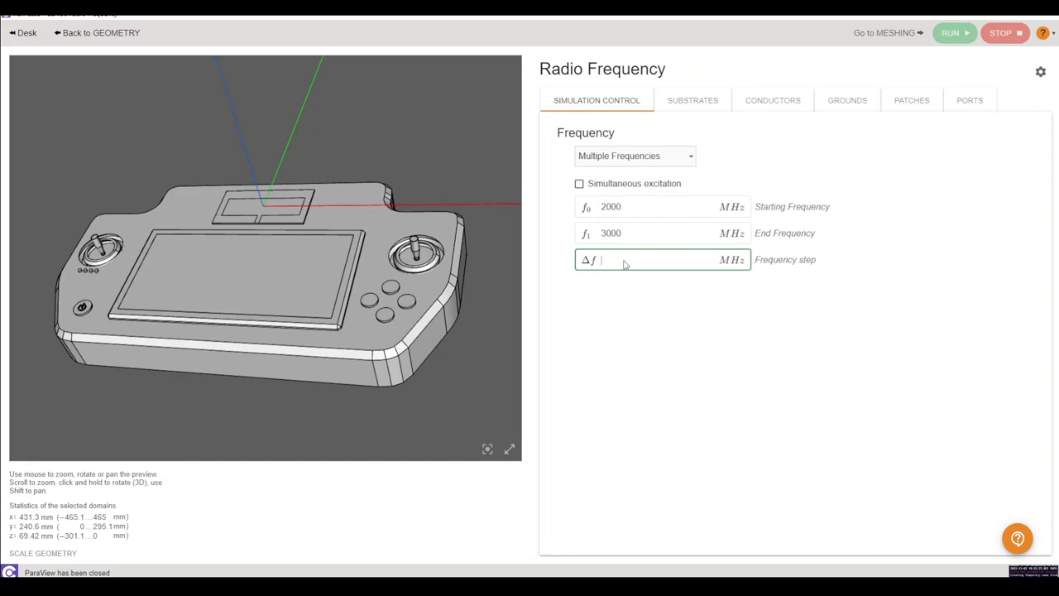
Apply FR4 from the material library to substrate Solid_1
{"action": "left_click", "coordinate": [708, 106]}
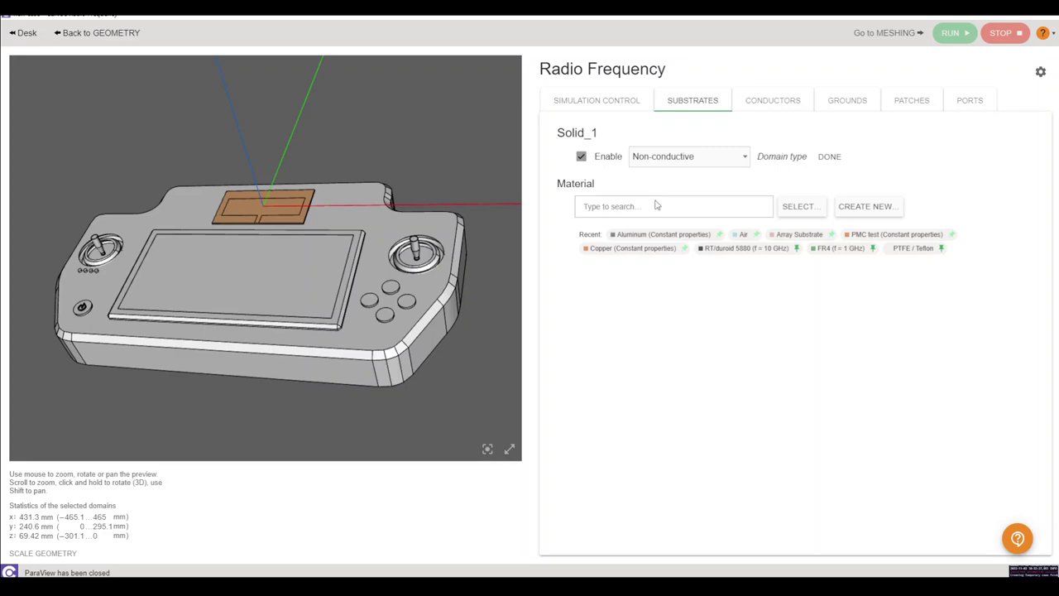
{"action": "left_click", "coordinate": [790, 207]}
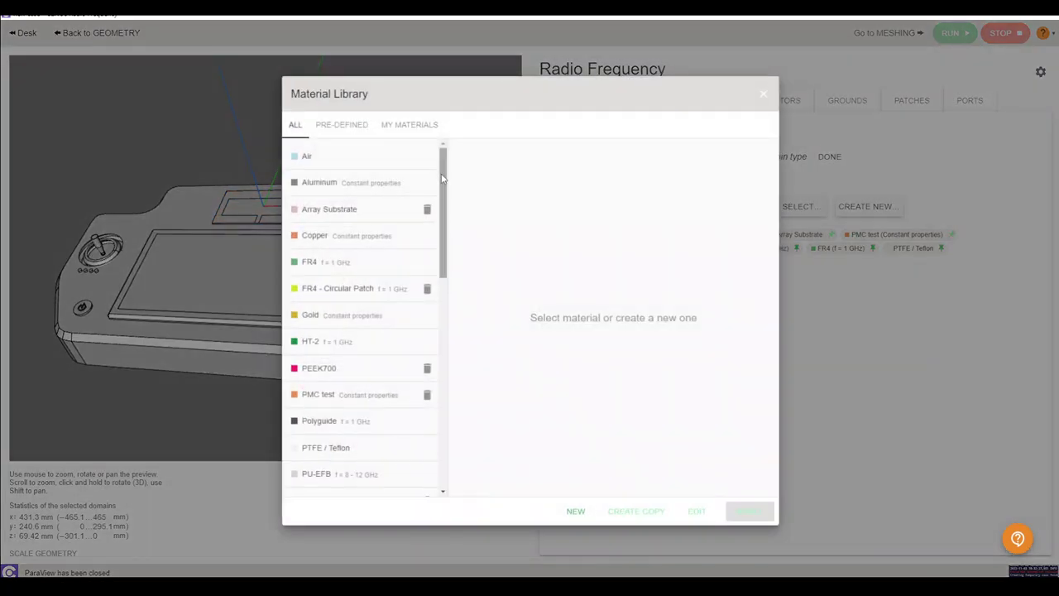
{"action": "left_click", "coordinate": [389, 261]}
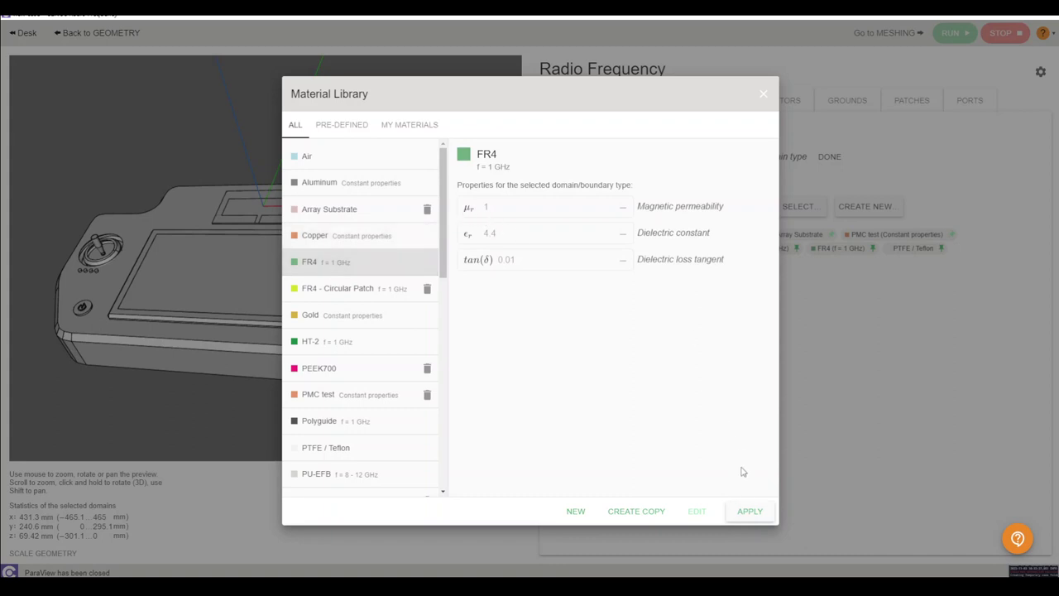
{"action": "left_click", "coordinate": [750, 511]}
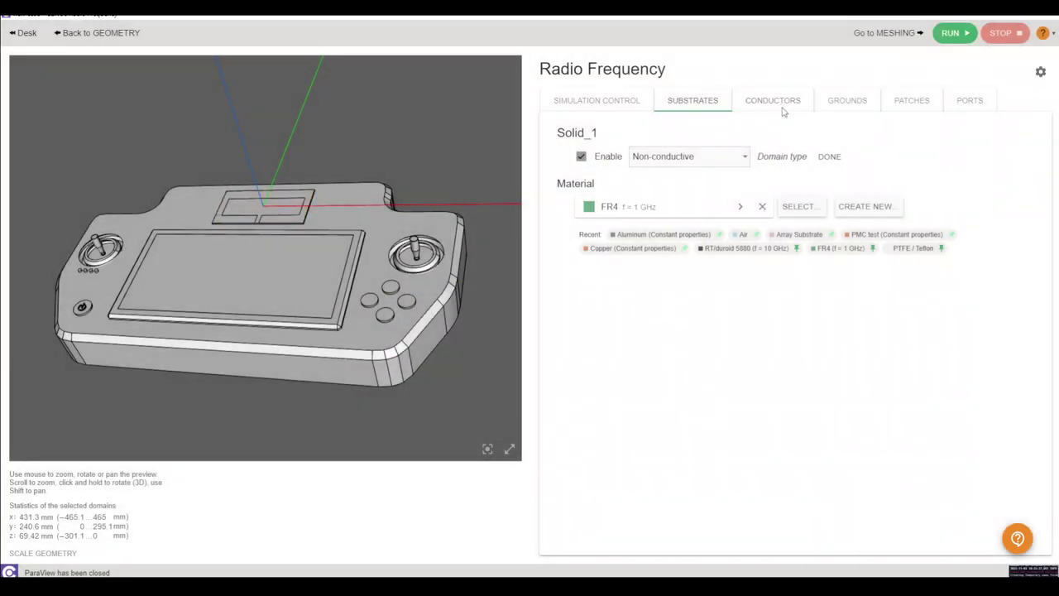
Make conductor Solid_2 a Conductive domain of Aluminum, then show the ground settings
{"action": "left_click", "coordinate": [778, 102]}
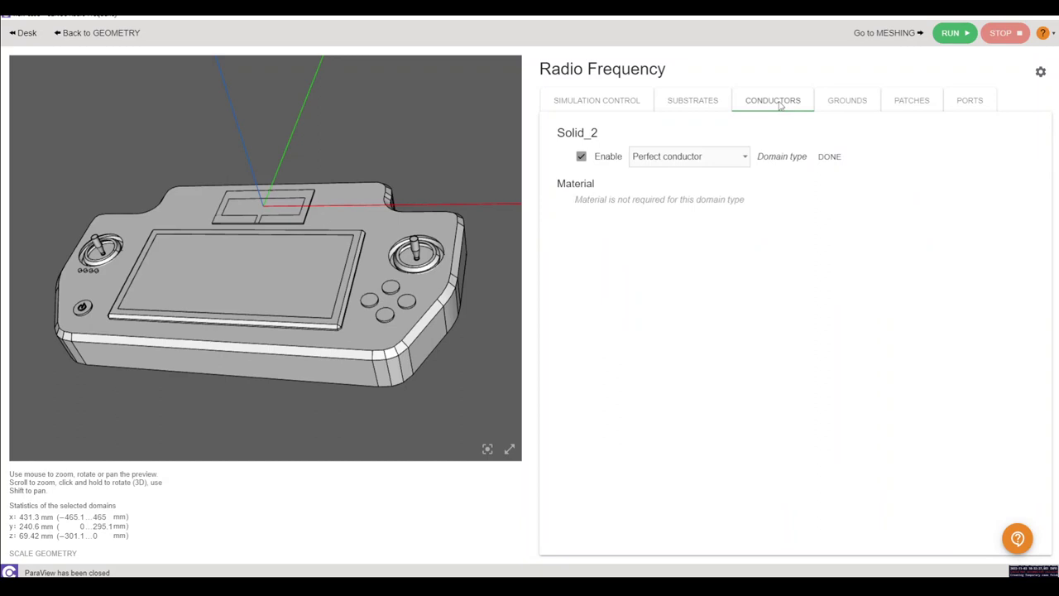
{"action": "left_click", "coordinate": [700, 163]}
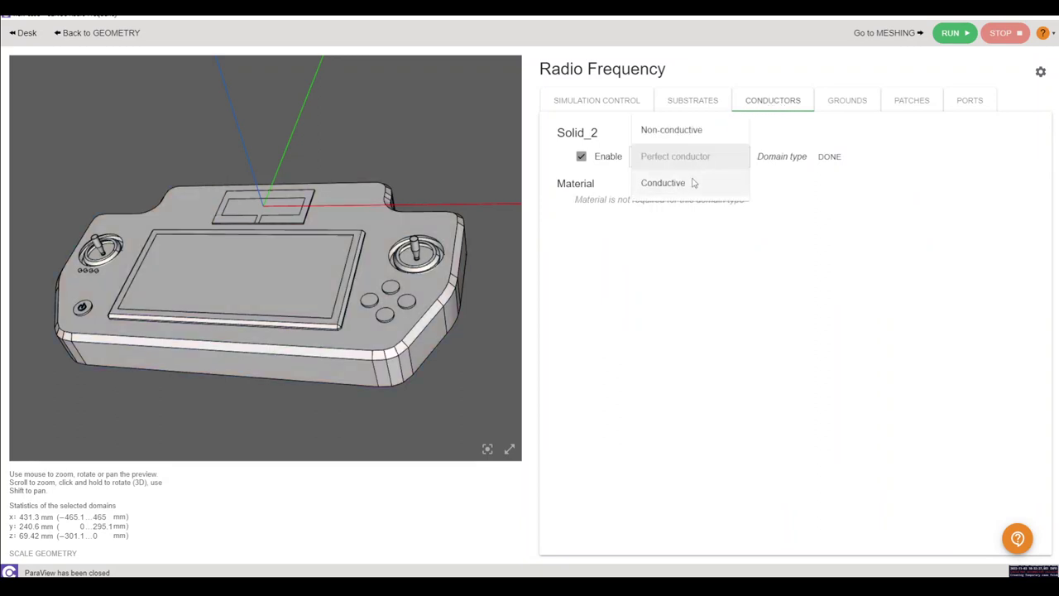
{"action": "left_click", "coordinate": [690, 182]}
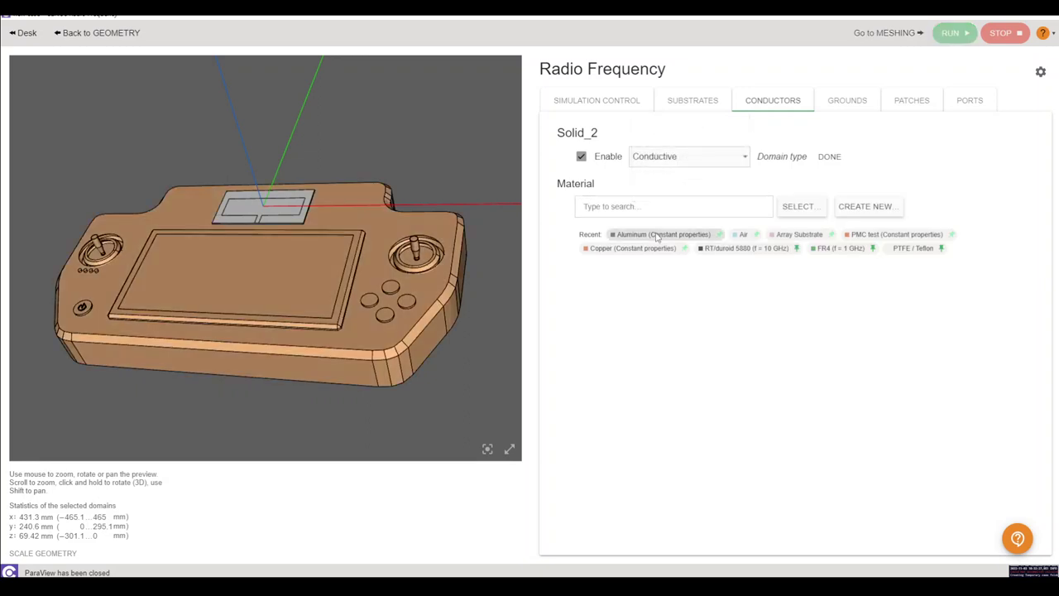
{"action": "left_click", "coordinate": [658, 235]}
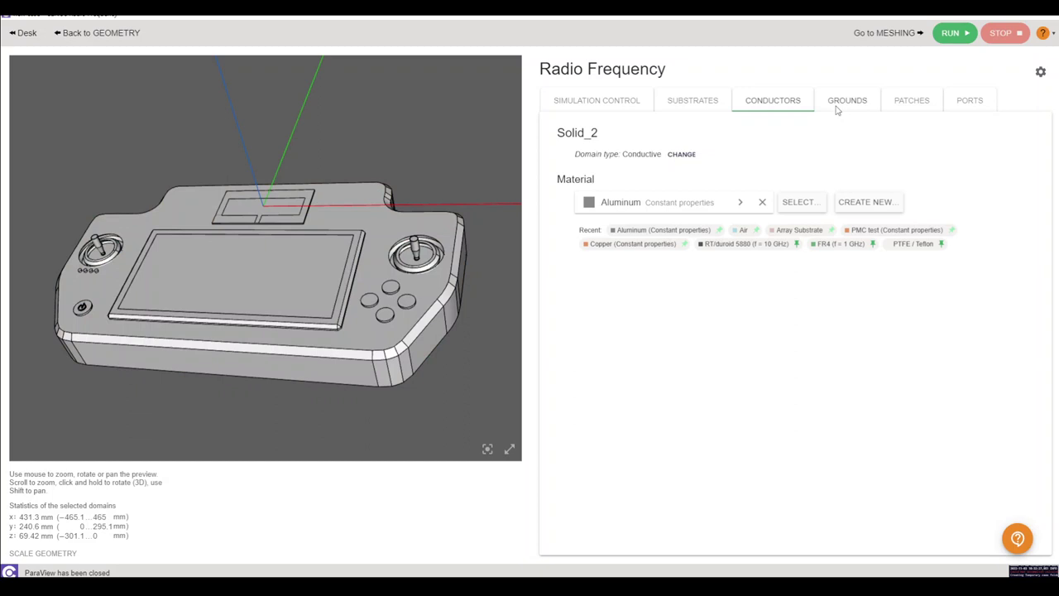
{"action": "left_click", "coordinate": [839, 105]}
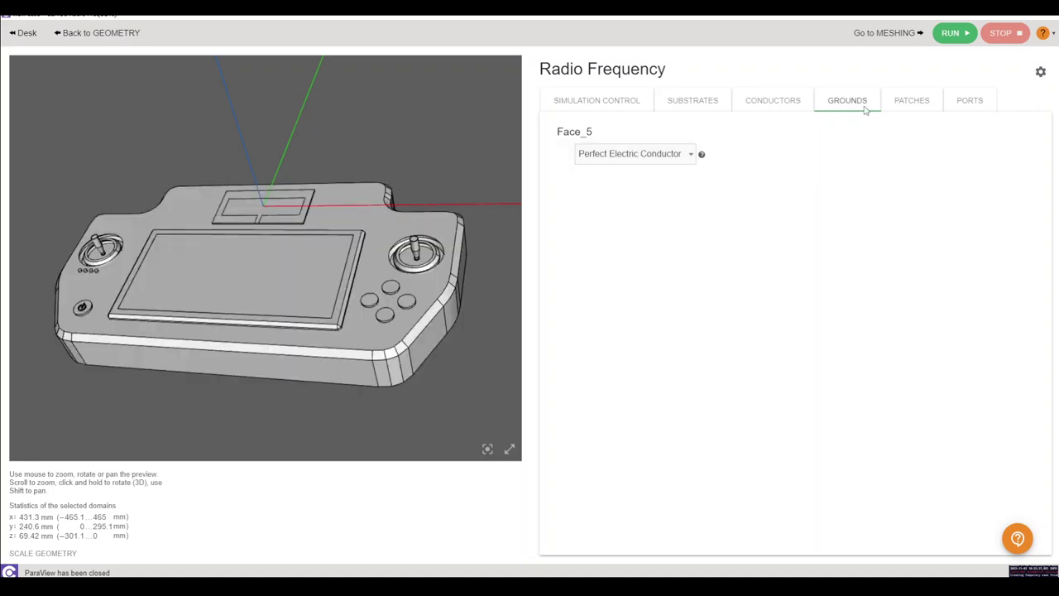
Review the patch and port settings, confirming Port 1 at 50 Ohm and 0 deg phase
{"action": "left_click", "coordinate": [911, 101]}
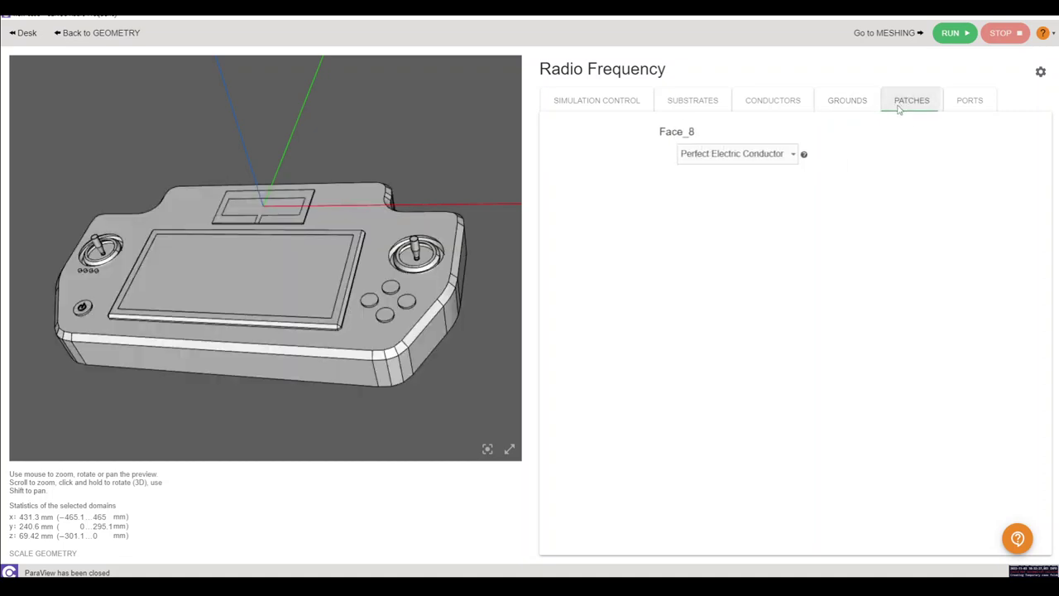
{"action": "left_click", "coordinate": [968, 101]}
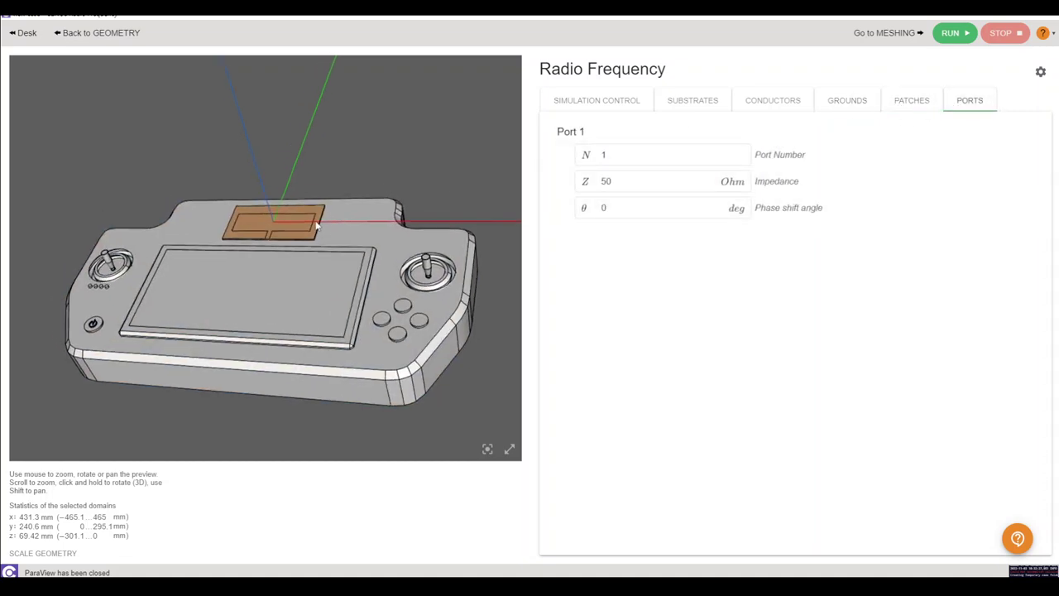
{"action": "scroll", "coordinate": [330, 199], "scroll_direction": "up", "scroll_amount": 5}
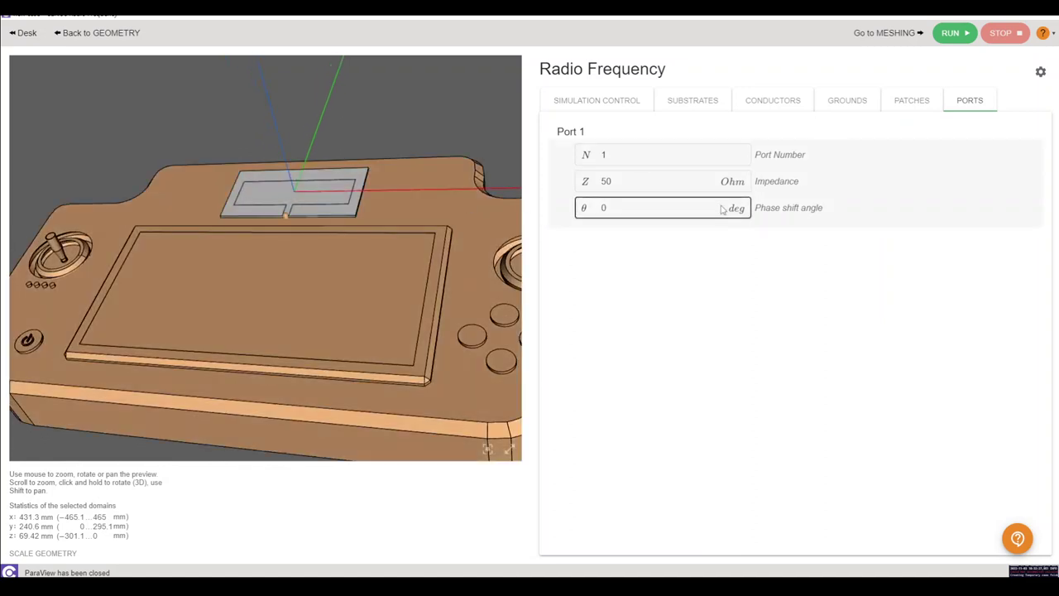
Save the case as drone and run the simulation
{"action": "left_click", "coordinate": [950, 40]}
{"action": "left_click", "coordinate": [599, 325]}
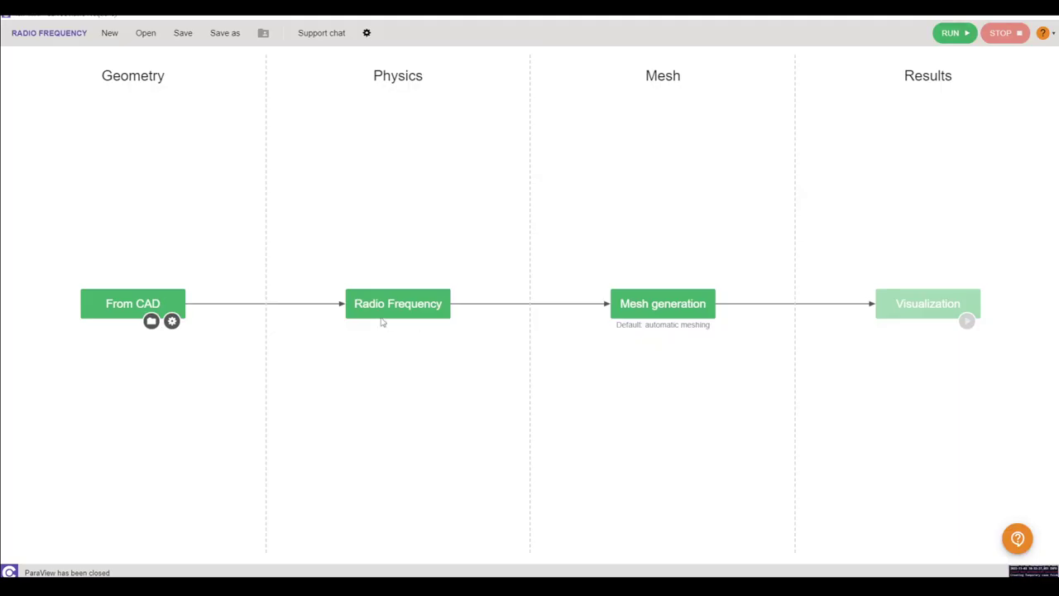
{"action": "type", "text": "drone"}
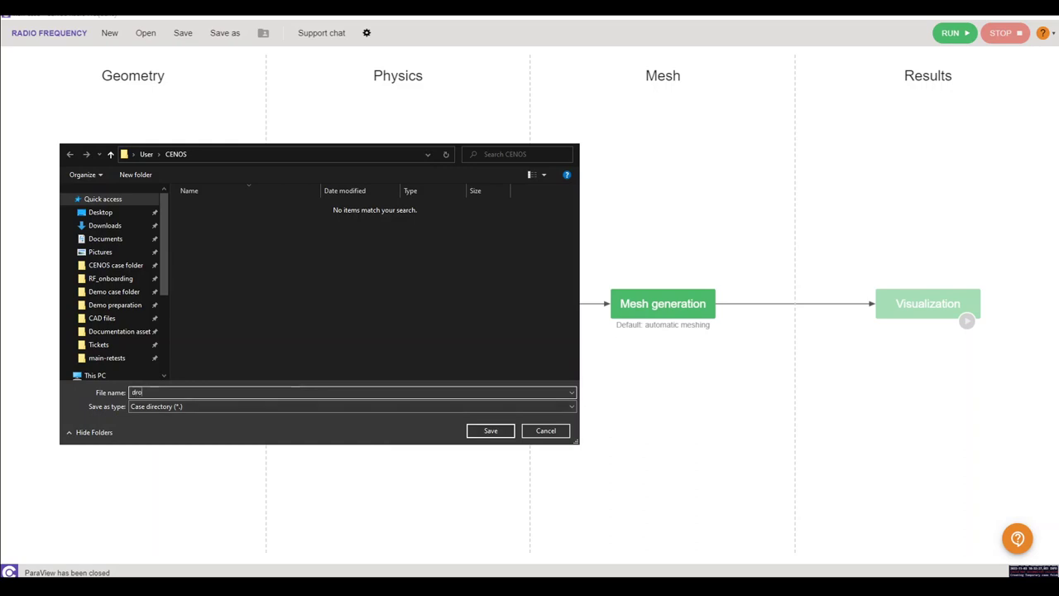
{"action": "left_click", "coordinate": [488, 430]}
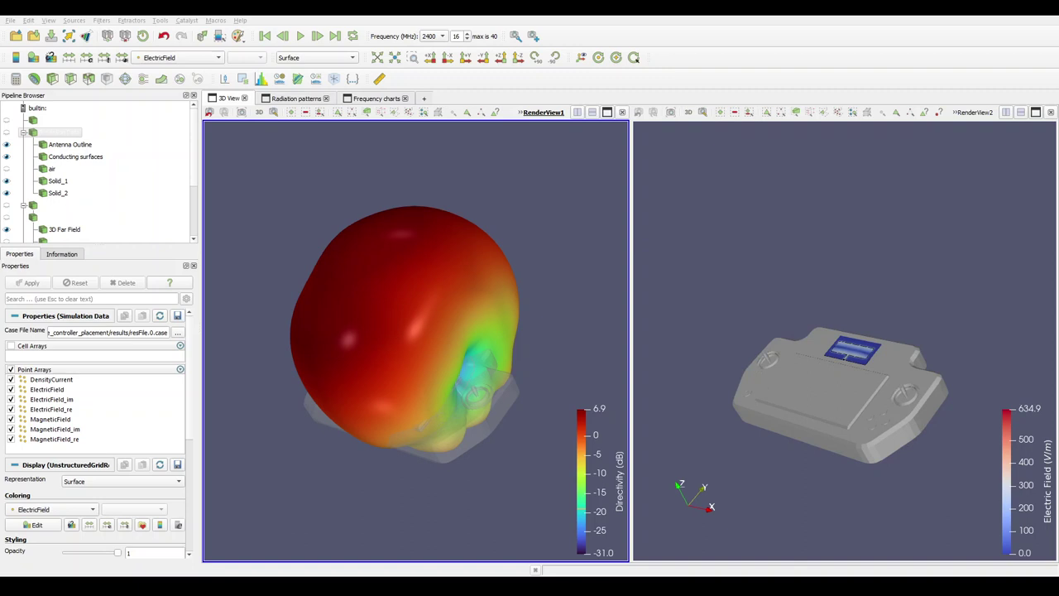
Orbit and zoom the linked views to inspect the far-field lobe and the patch's electric field
{"action": "left_click_drag", "start_coordinate": [440, 340], "coordinate": [496, 339]}
{"action": "scroll", "coordinate": [497, 373], "scroll_direction": "up", "scroll_amount": 6}
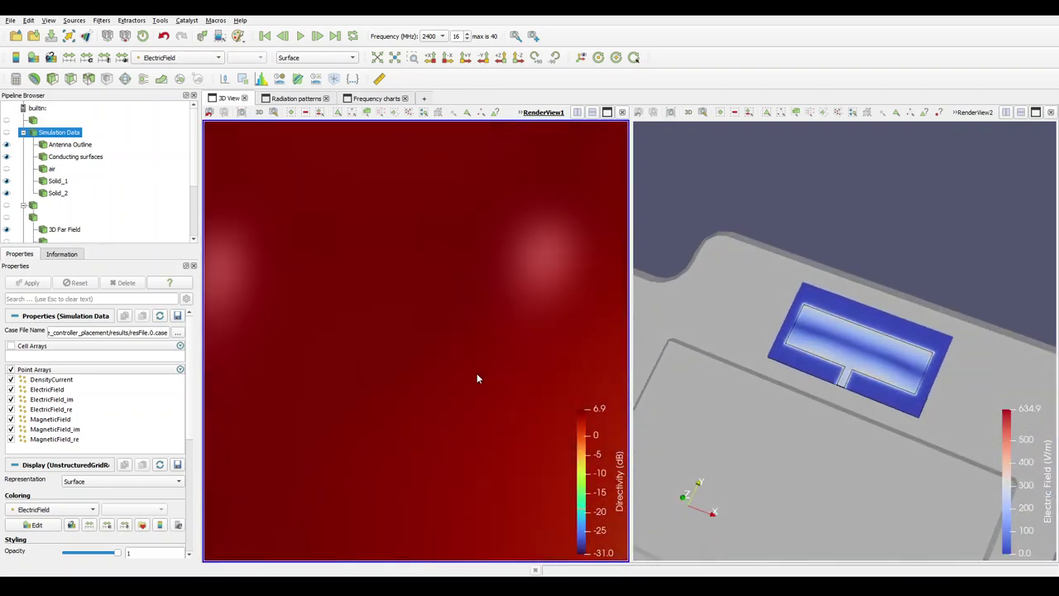
{"action": "left_click_drag", "start_coordinate": [472, 378], "coordinate": [367, 287]}
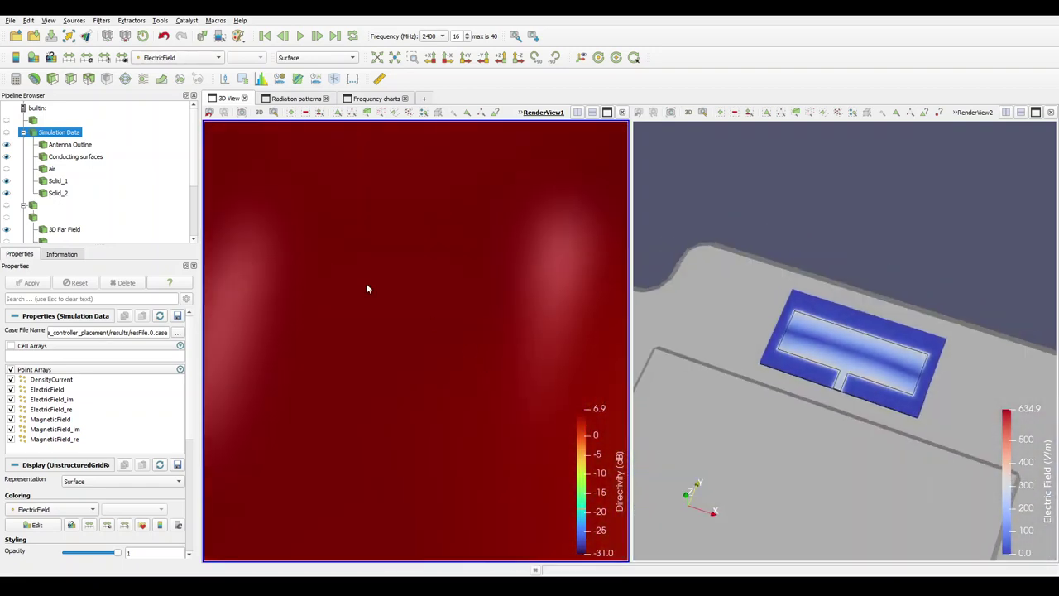
View the radiation pattern charts, then the 2–3 GHz S11, phase, impedance and VSWR charts
{"action": "left_click", "coordinate": [296, 98]}
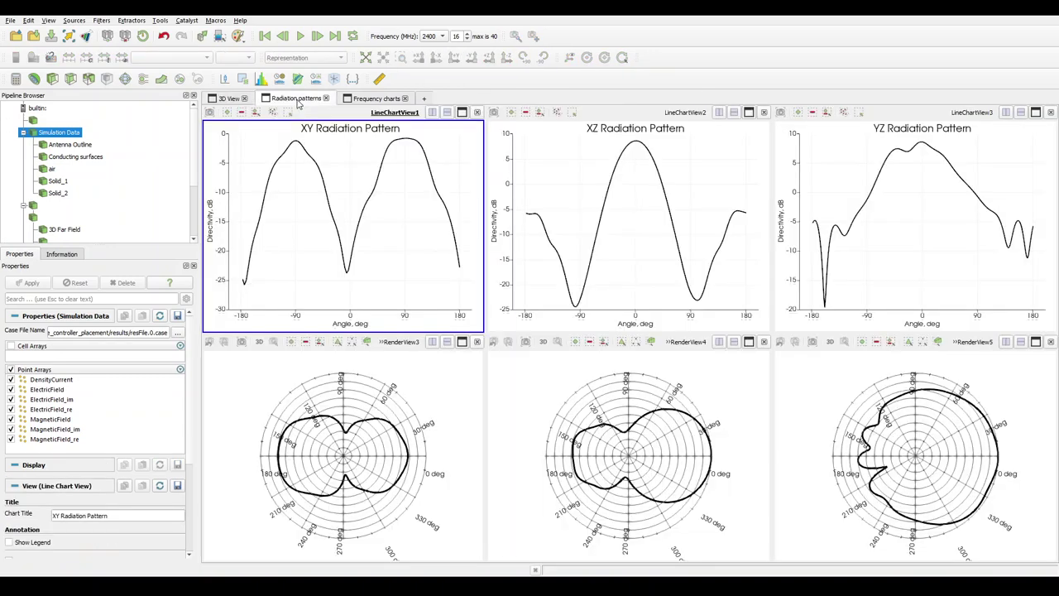
{"action": "left_click", "coordinate": [377, 99]}
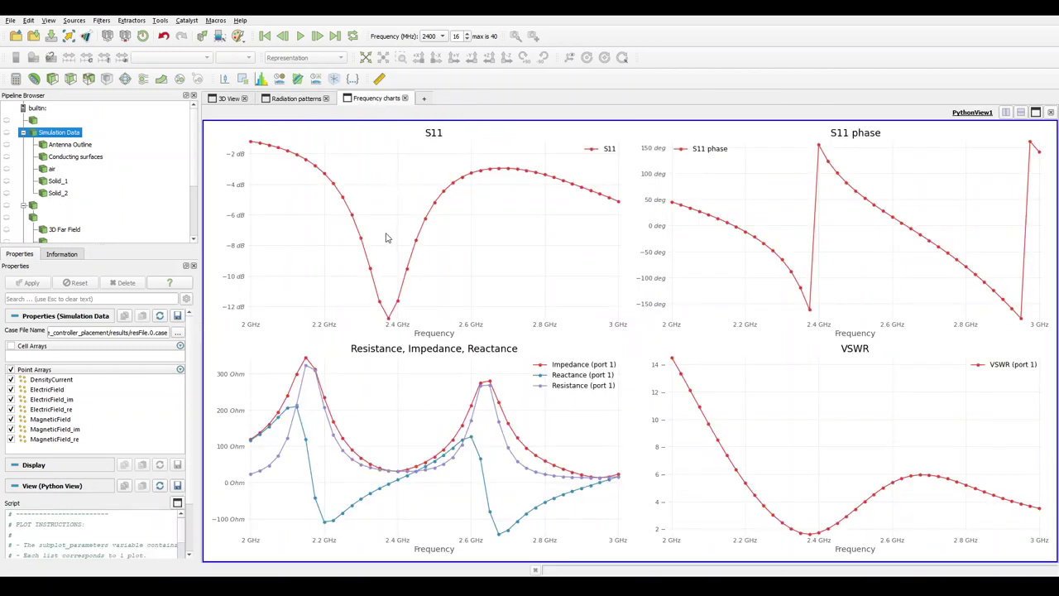